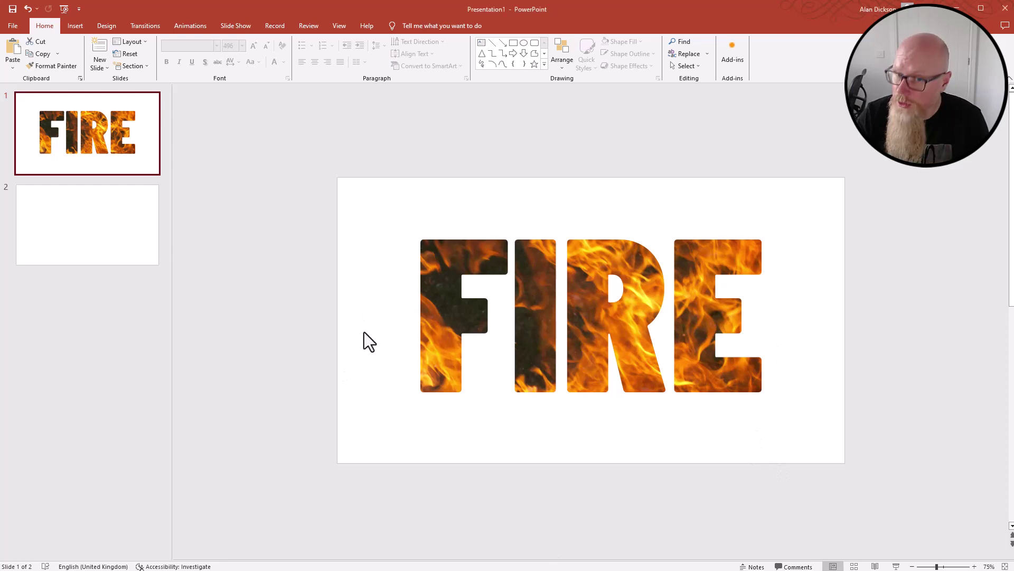
- Add a text box reading FIRE to the blank slide 2
left_click(73, 237)
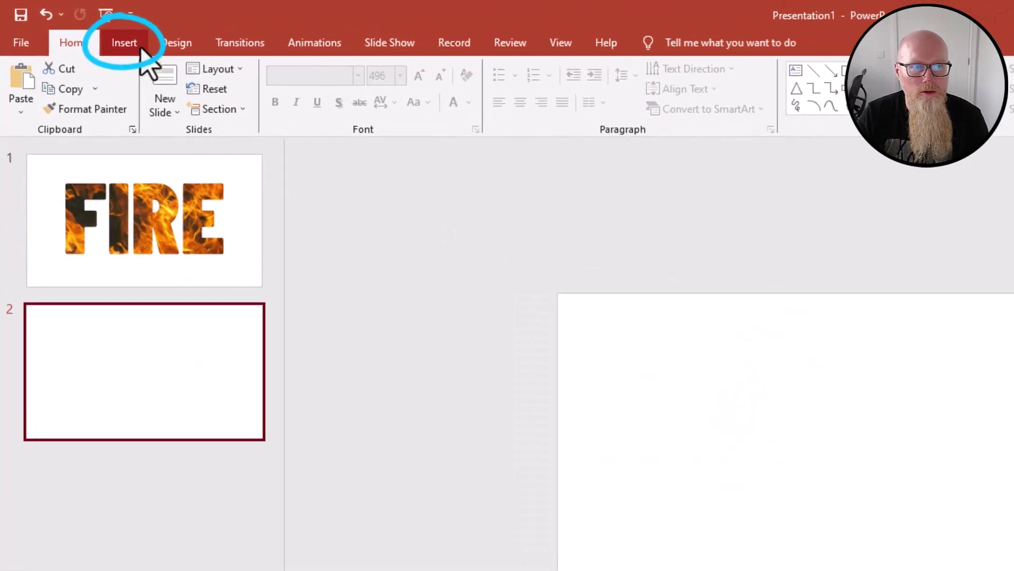
left_click(75, 25)
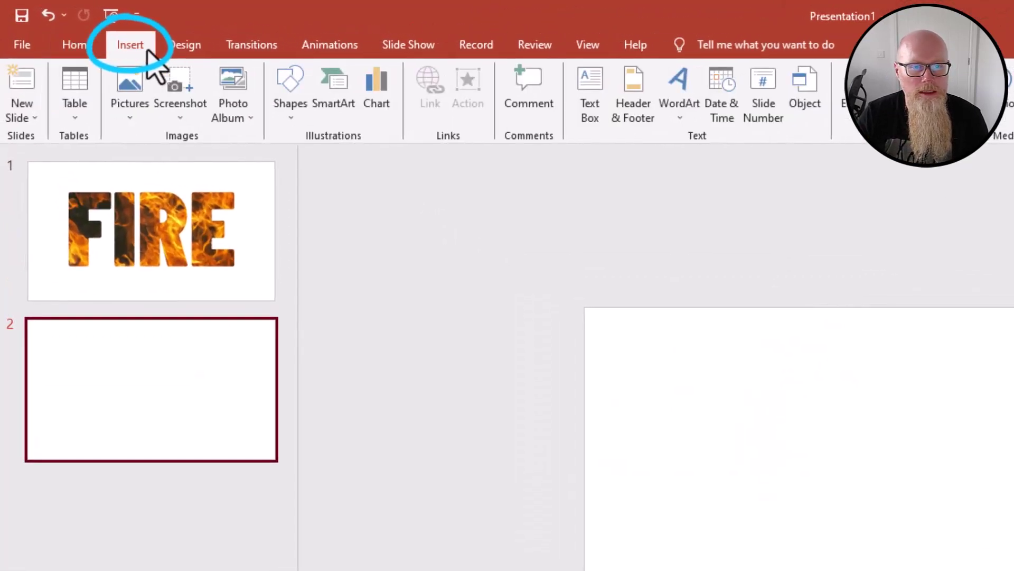
left_click(594, 99)
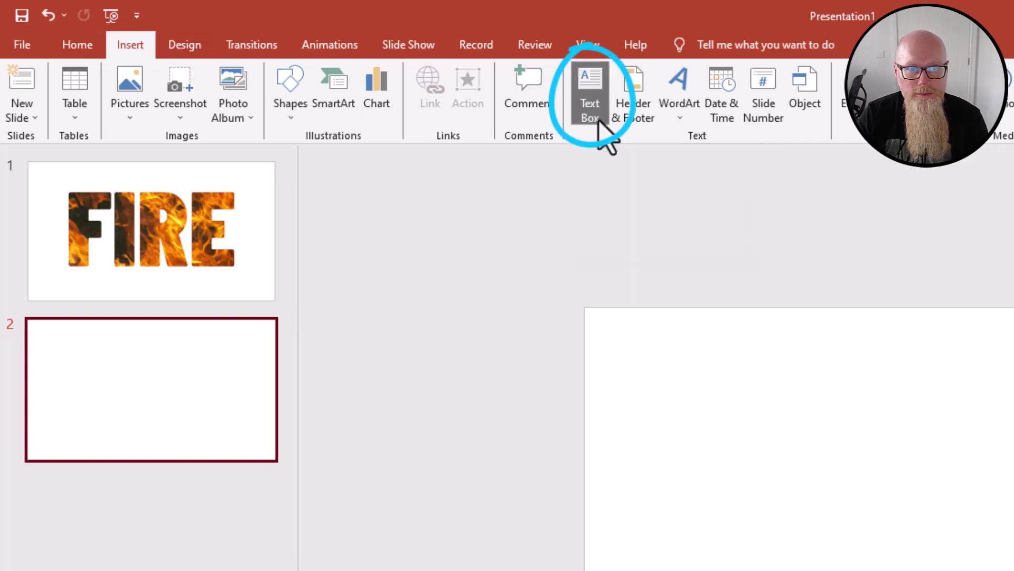
left_click(737, 455)
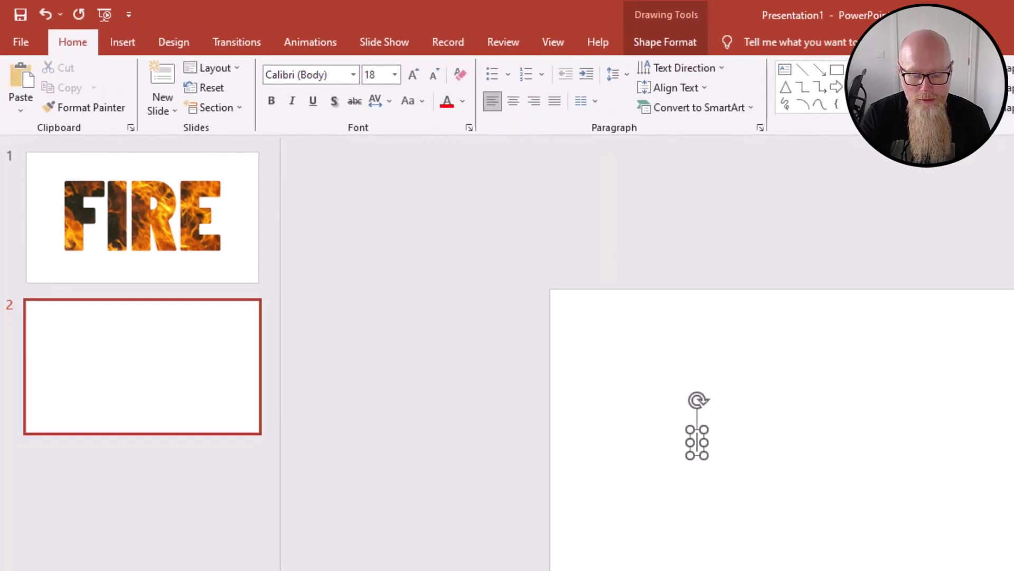
type("FIRE")
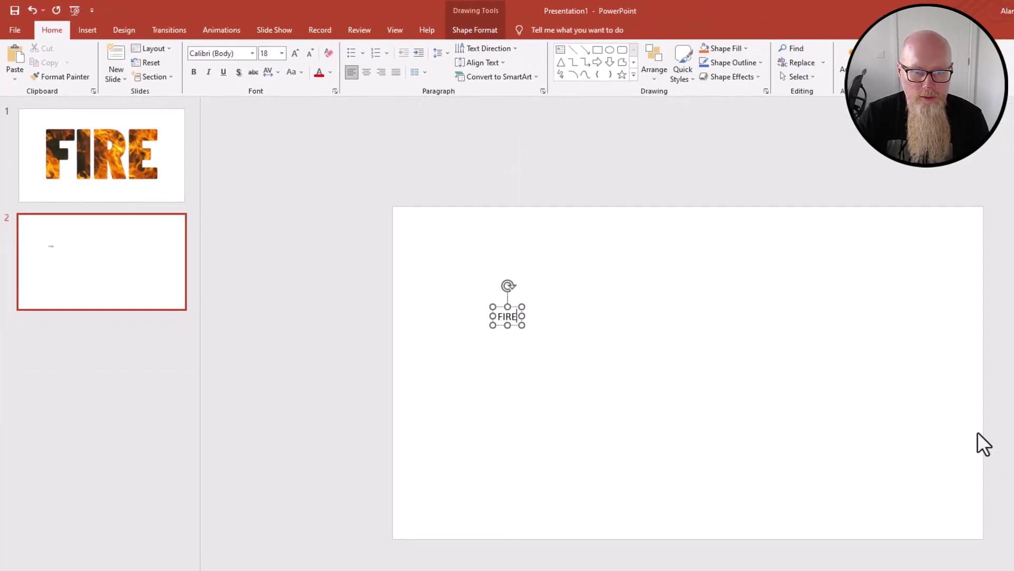
left_click(687, 413)
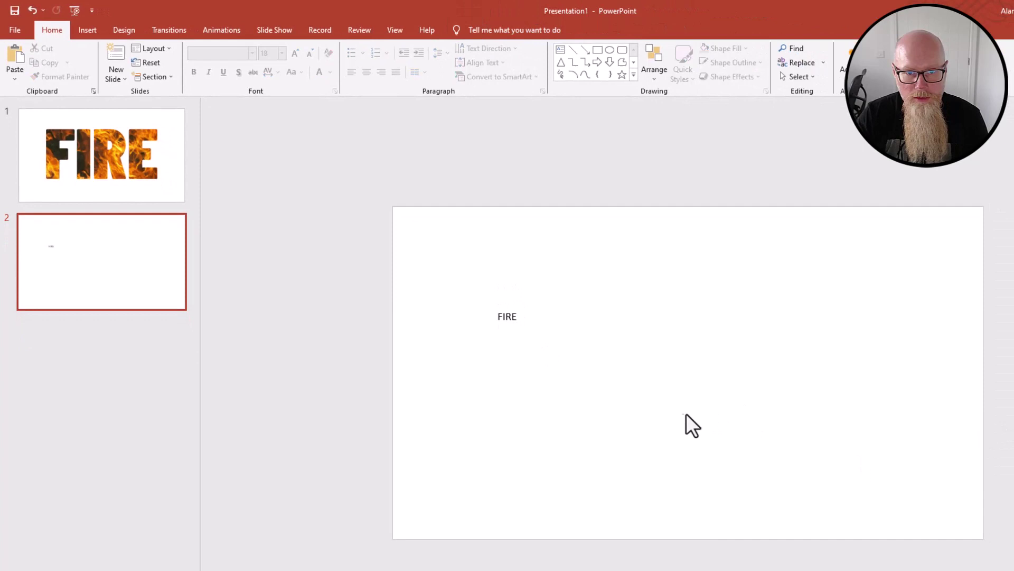
left_click(528, 329)
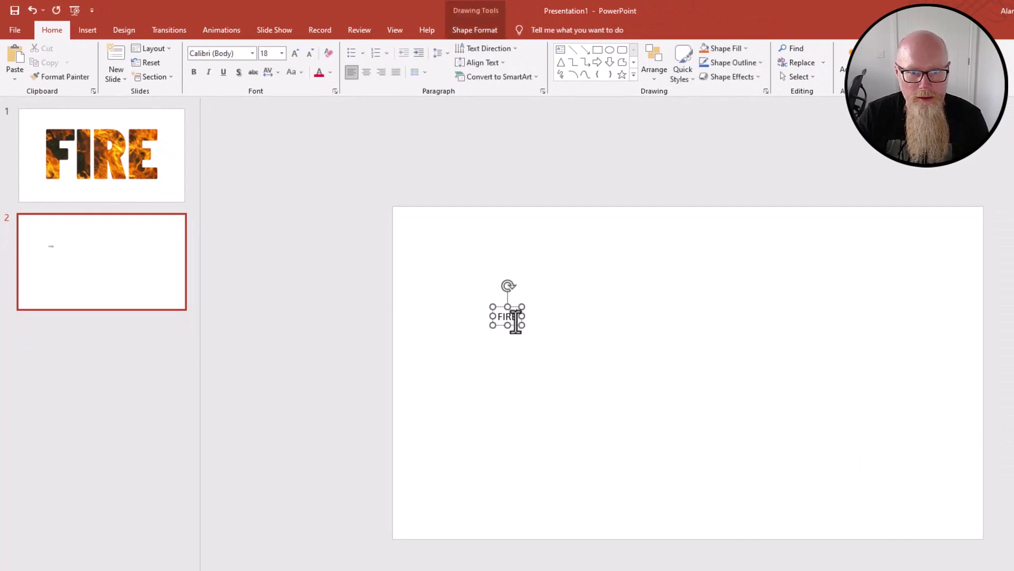
- Enlarge the FIRE text from 96 to 413 point
double_click(515, 323)
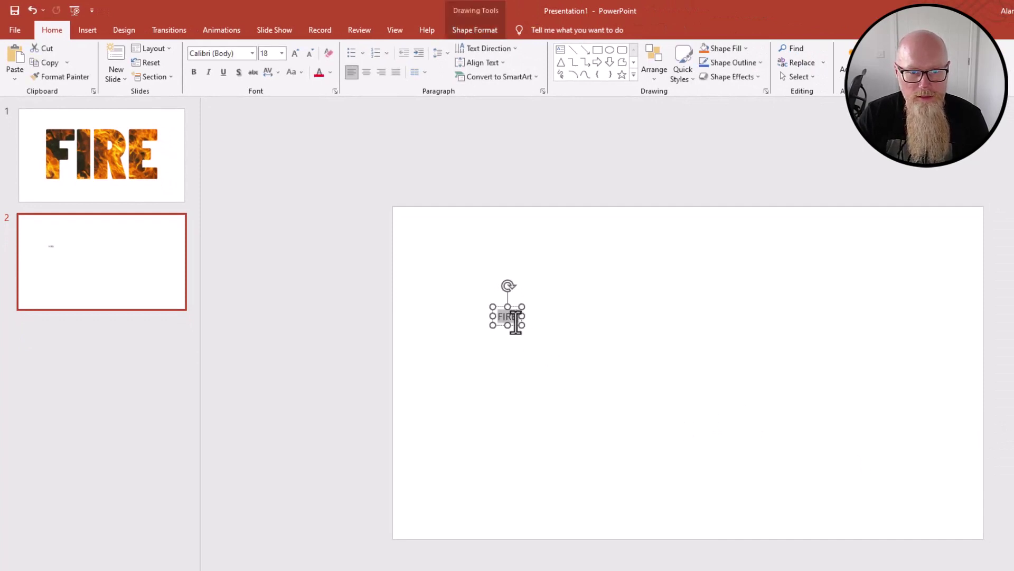
left_click(283, 53)
left_click(265, 335)
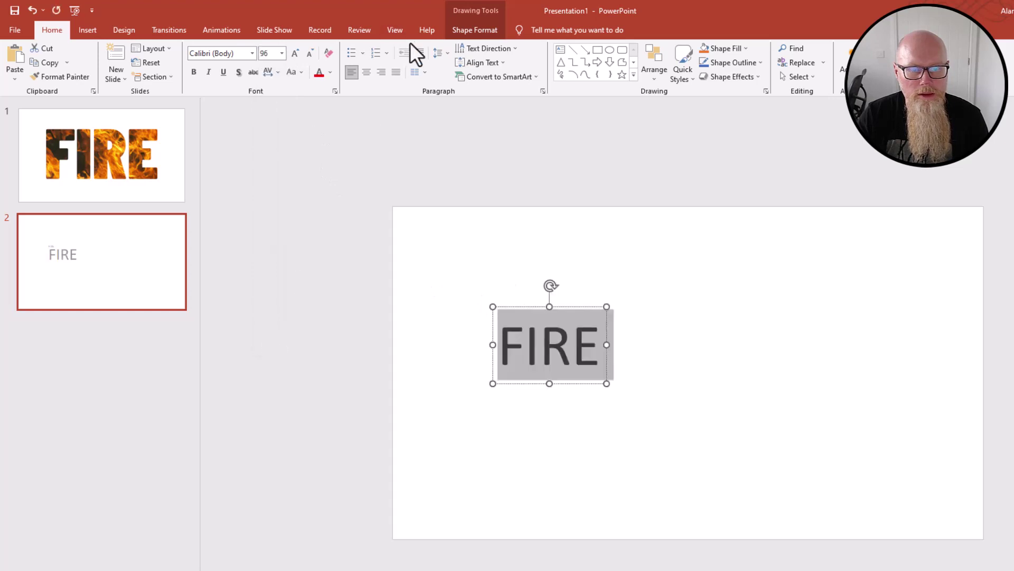
left_click(294, 55)
left_click(295, 55)
left_click(294, 55)
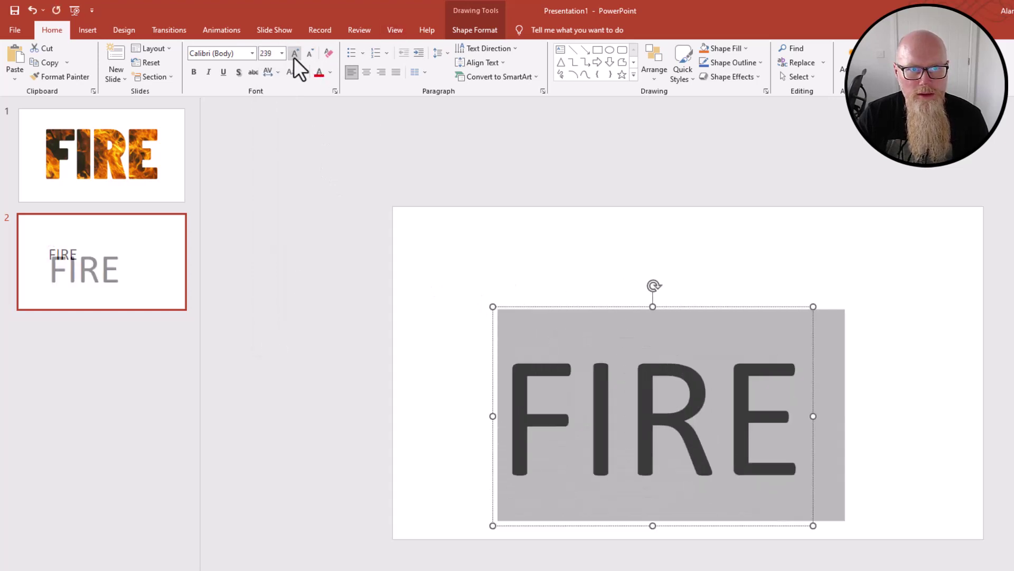
left_click(294, 55)
left_click(295, 55)
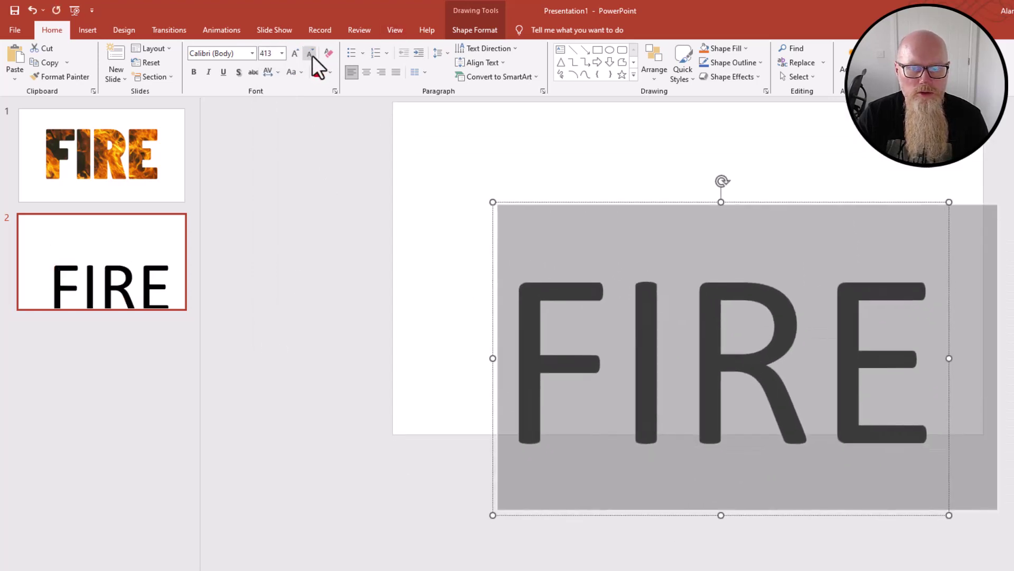
left_click(437, 188)
- Move the FIRE box up-left and change its font to Barlow Condensed Black
left_click(610, 258)
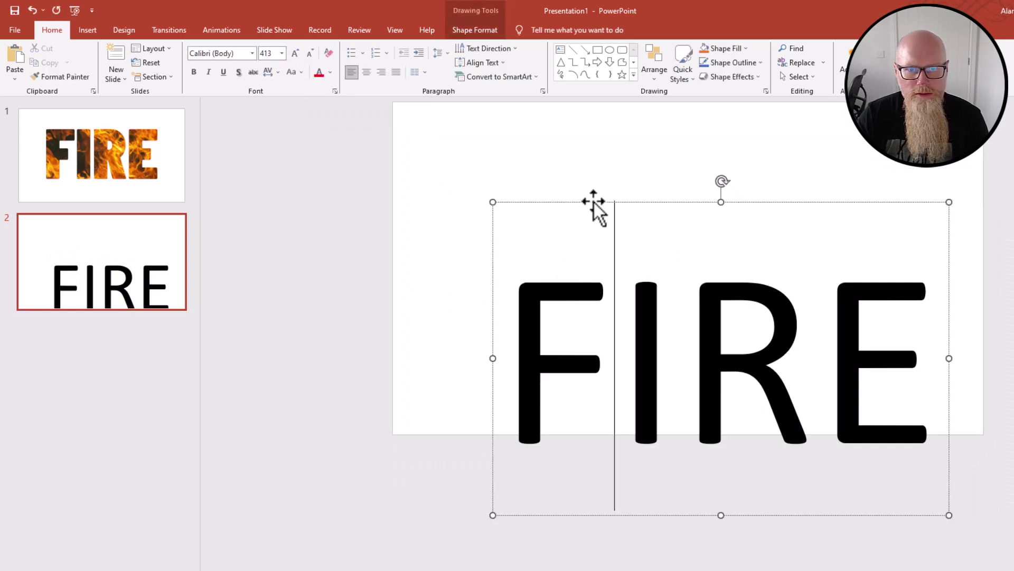
left_click_drag(594, 202, 568, 125)
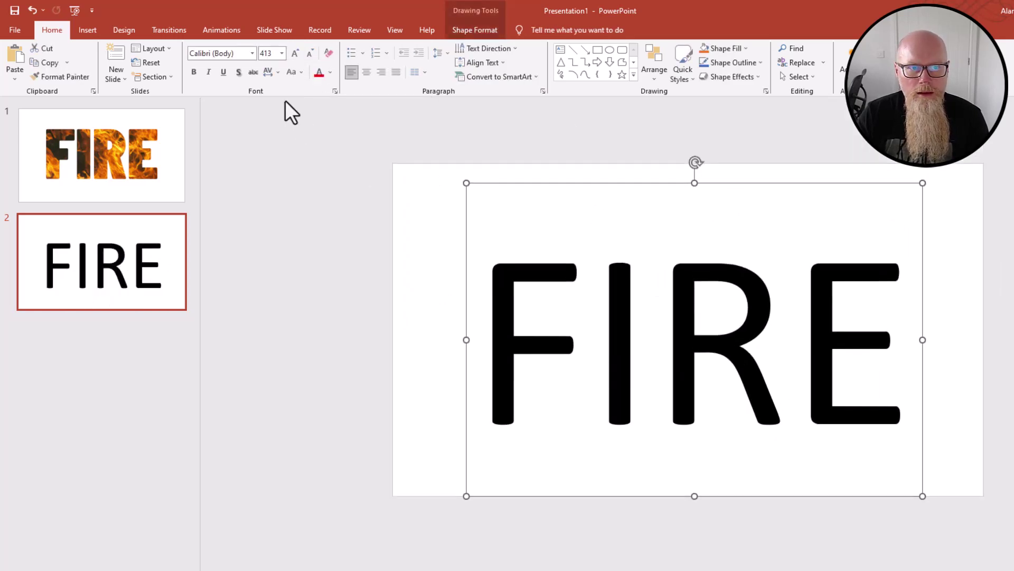
left_click(253, 53)
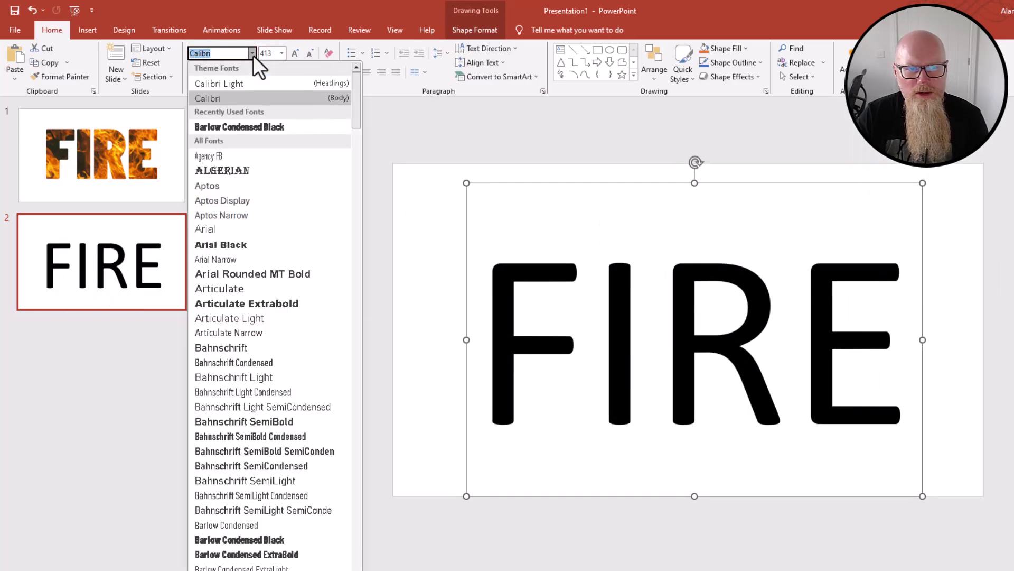
left_click(261, 127)
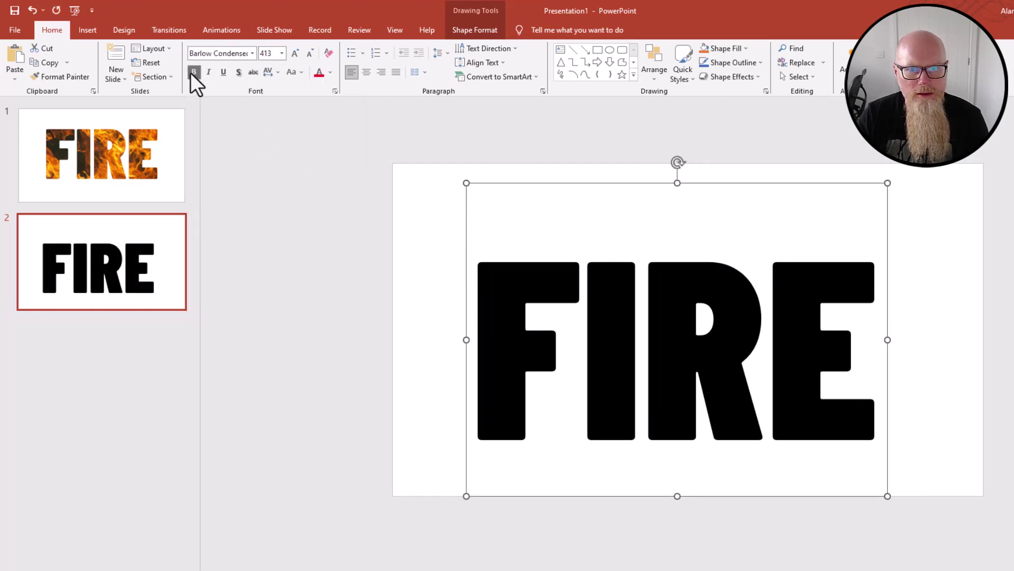
- Centre the FIRE text box on the slide
left_click(397, 322)
left_click(715, 328)
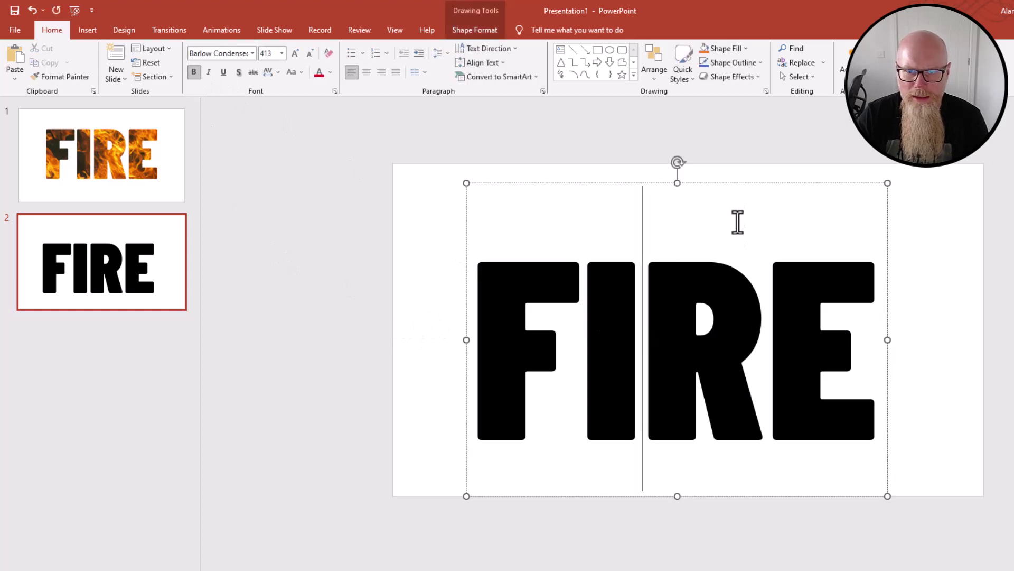
left_click_drag(743, 186, 756, 167)
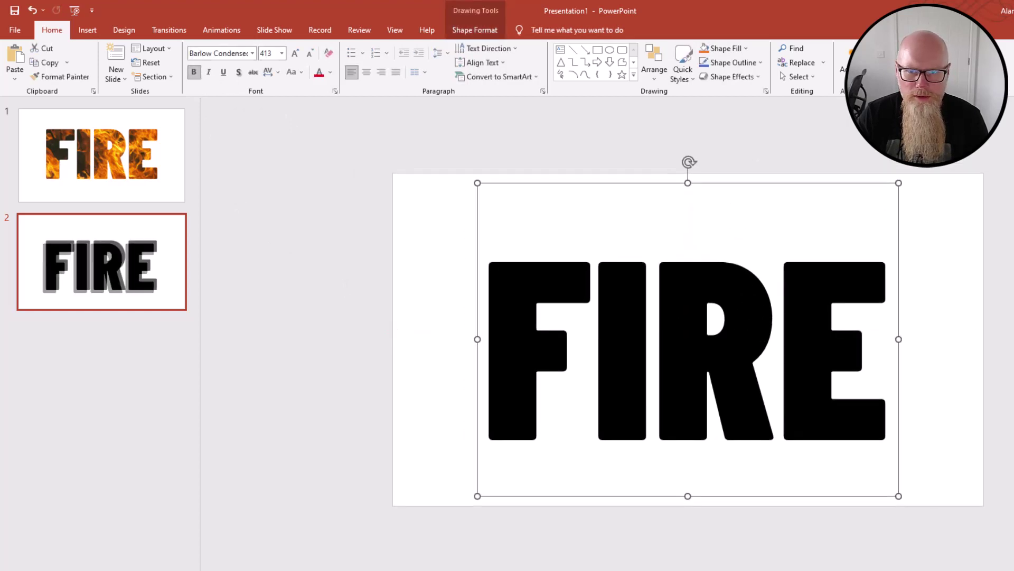
key("Escape")
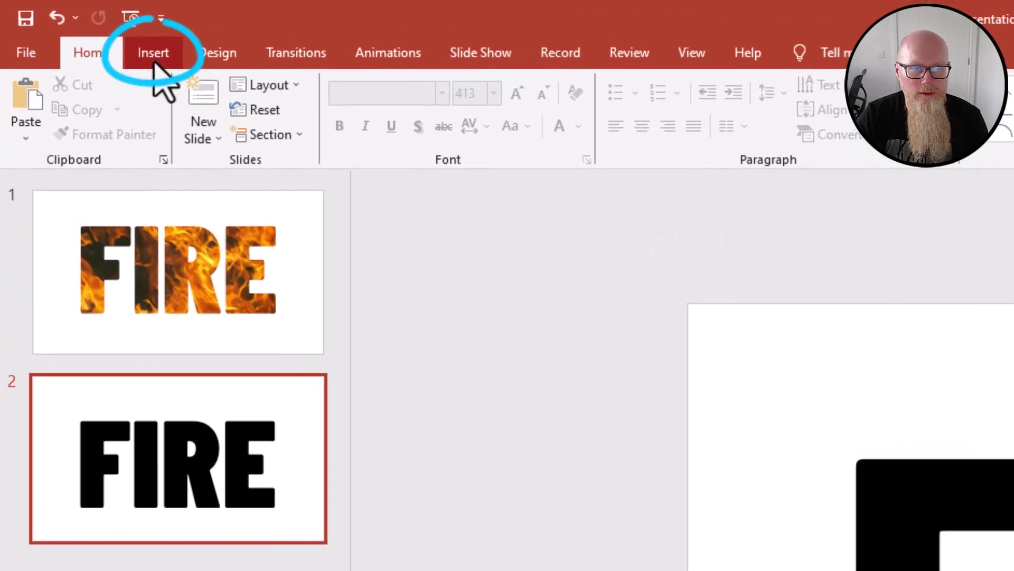
- Search Online Pictures for 'fire' and insert the fourth flame photo onto slide 2
left_click(88, 33)
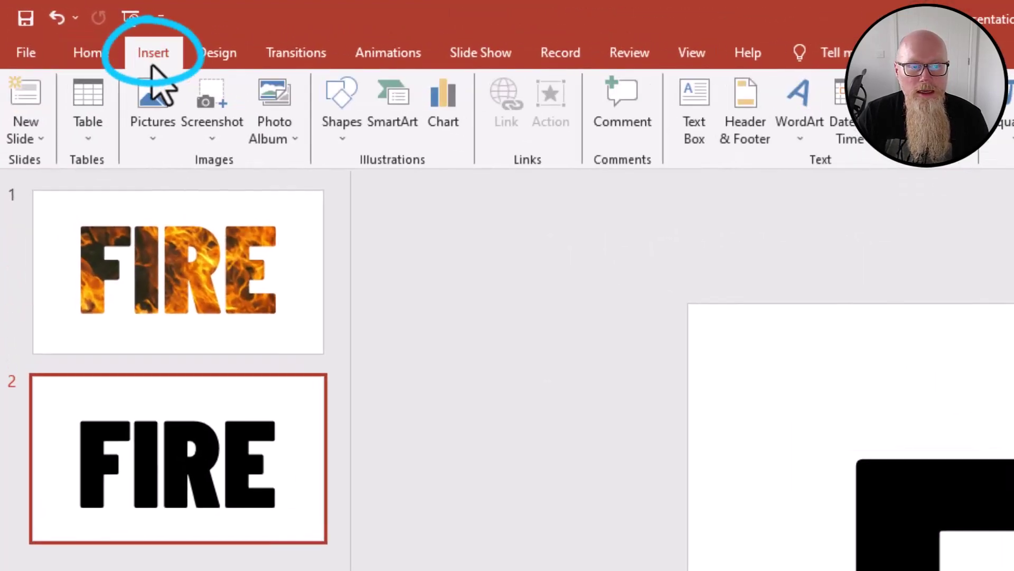
left_click(159, 148)
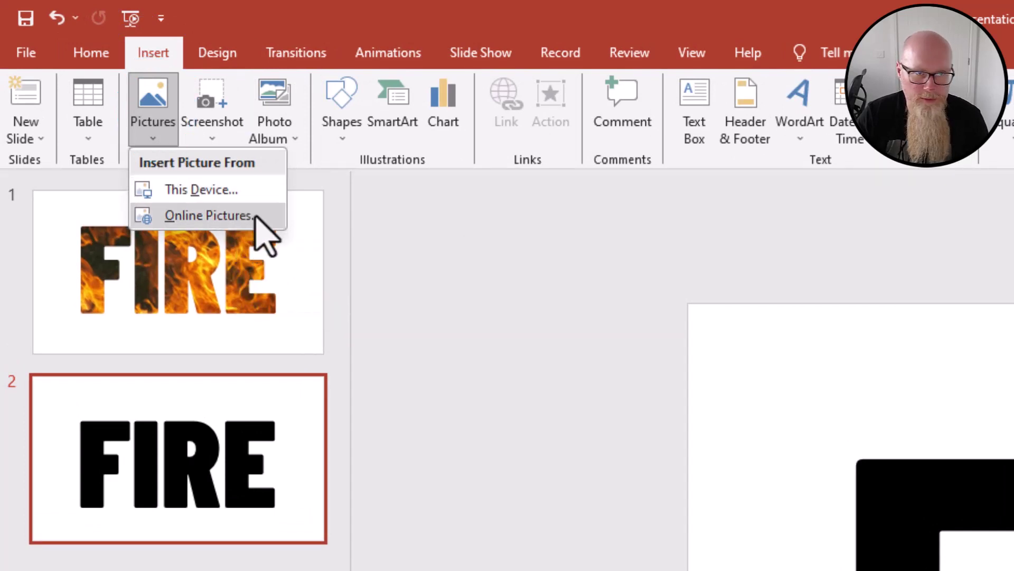
left_click(256, 216)
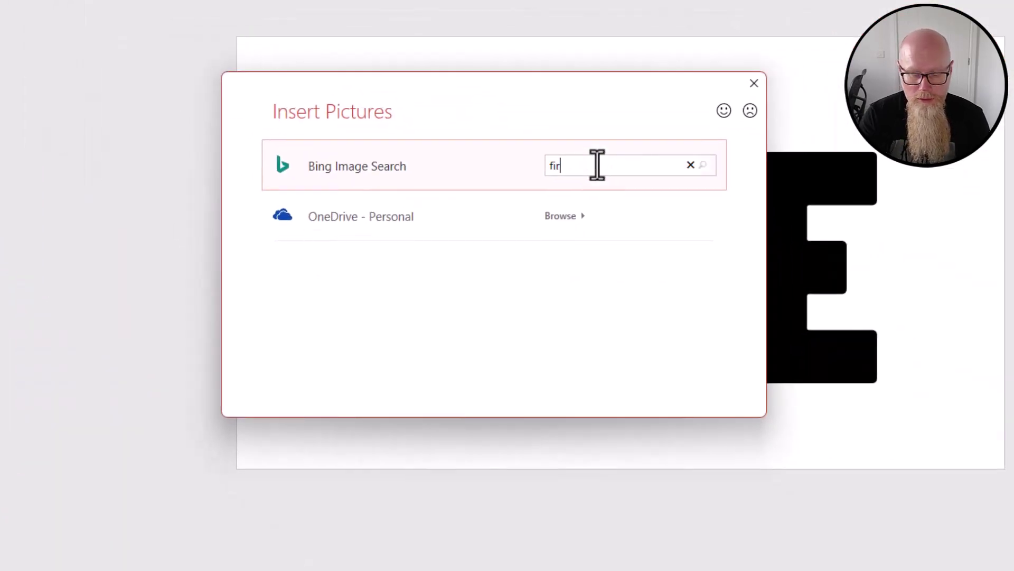
key("Return")
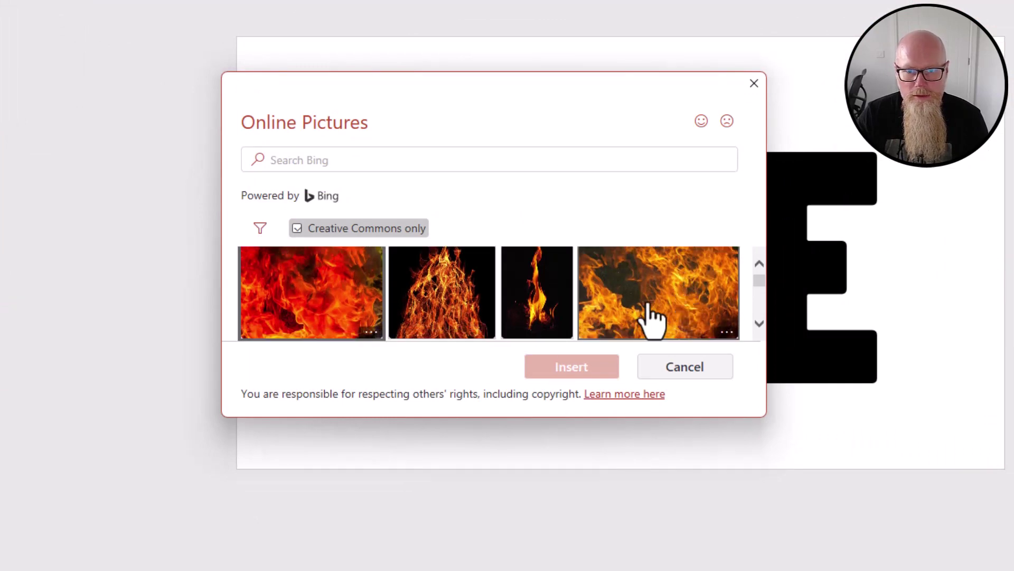
left_click(653, 316)
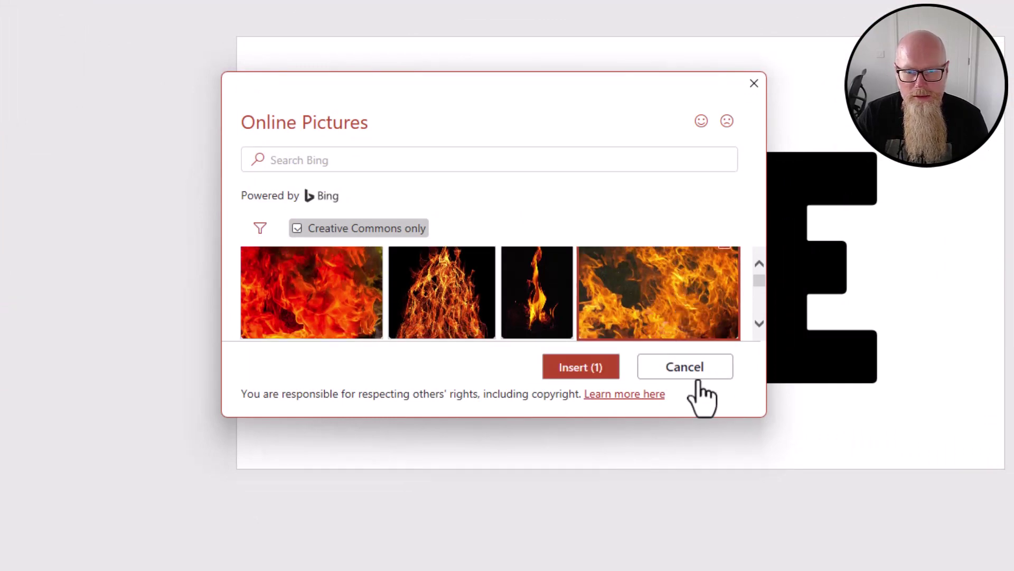
left_click(579, 375)
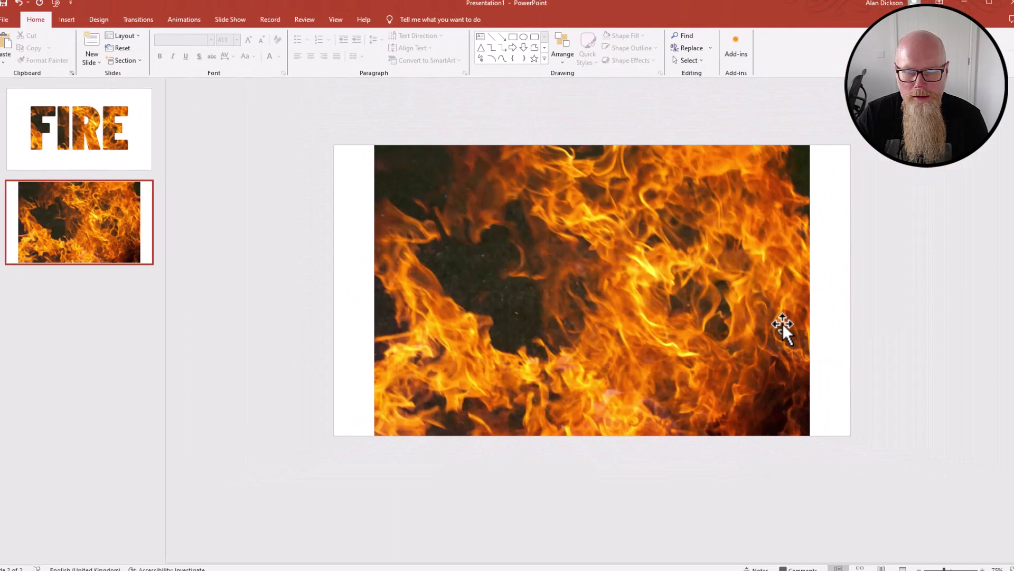
- Align the flame photo with the slide top and send it behind the FIRE text
left_click_drag(876, 309, 878, 334)
left_click_drag(783, 343, 779, 326)
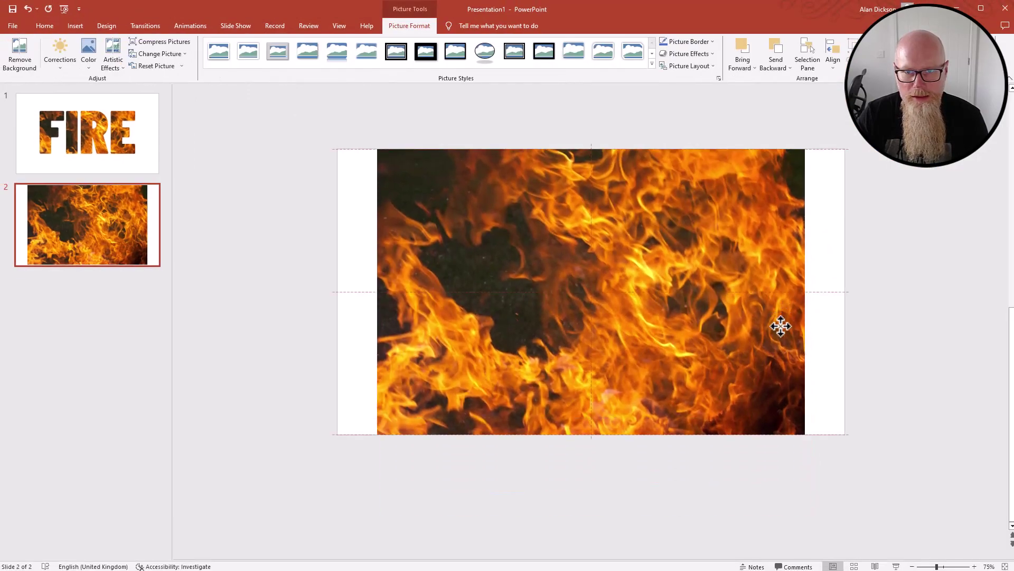
right_click(742, 312)
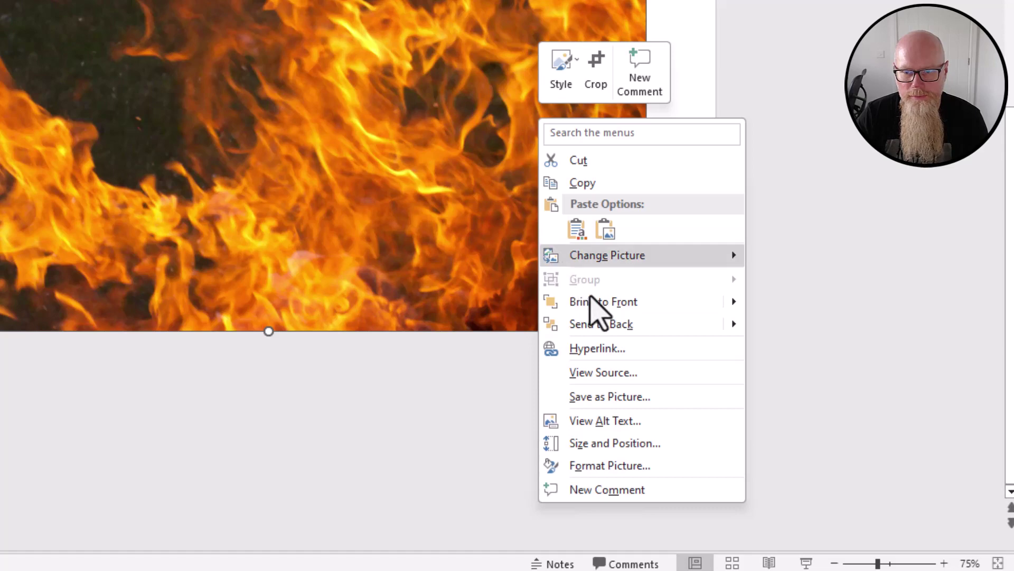
left_click(631, 325)
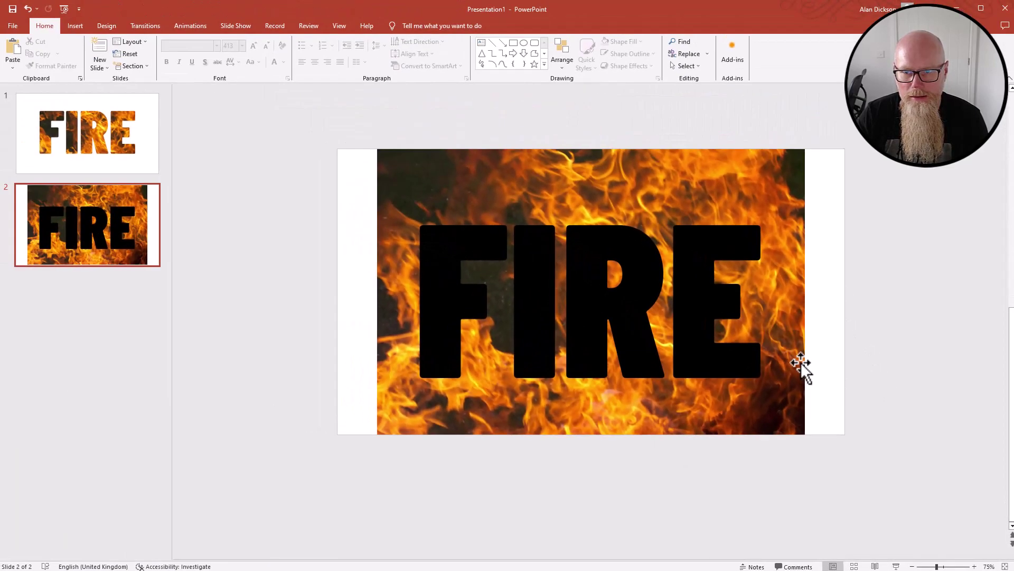
- Select the photo and FIRE text together and search 'merge' to preview Intersect
left_click(641, 207)
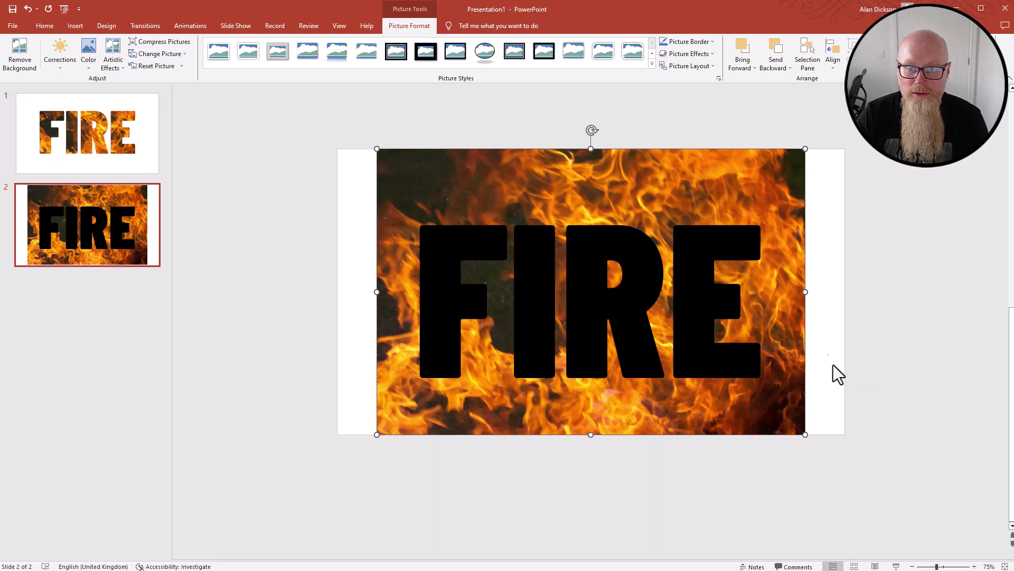
left_click(836, 409)
left_click(797, 410)
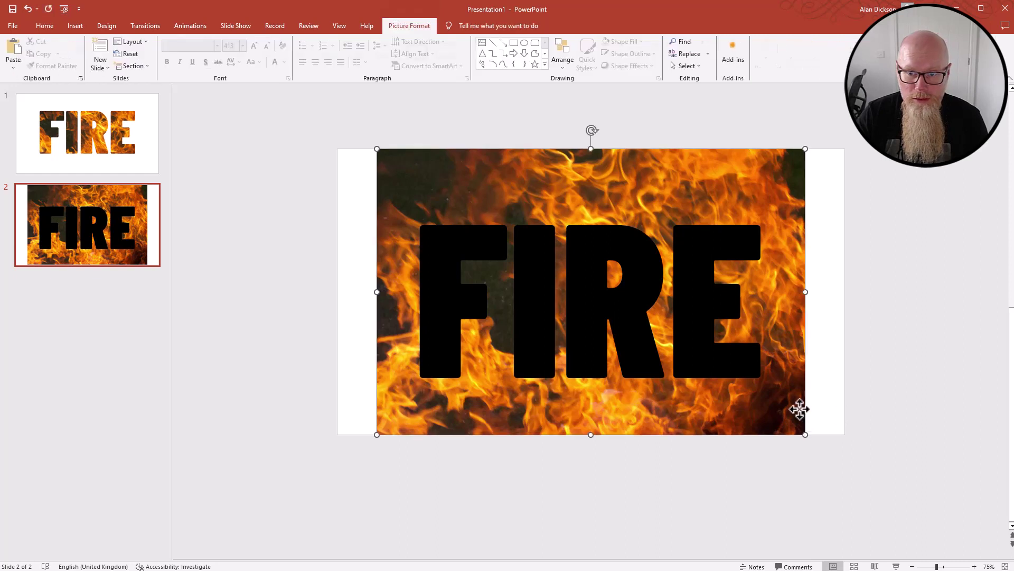
left_click(730, 333, "shift")
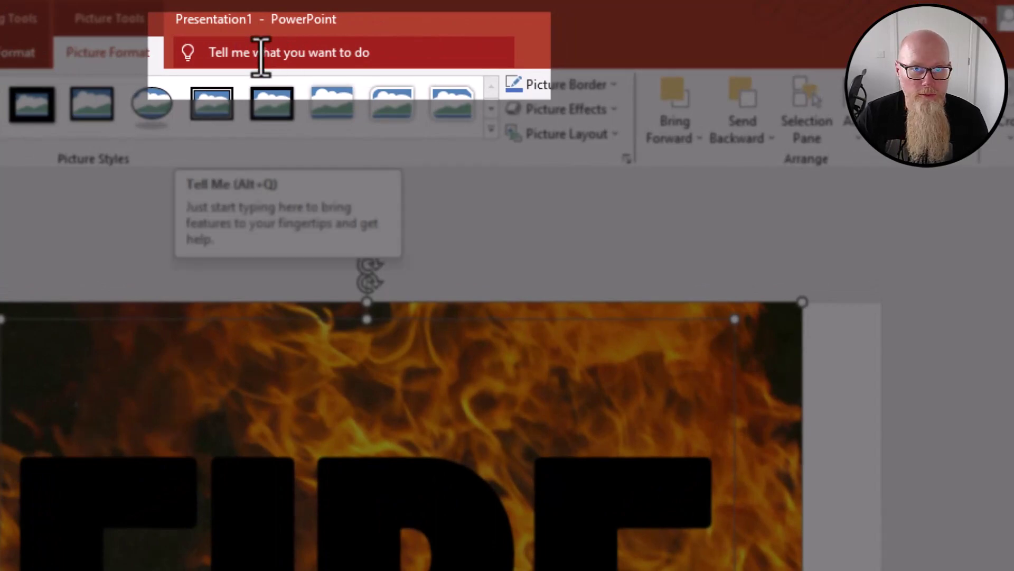
left_click(260, 53)
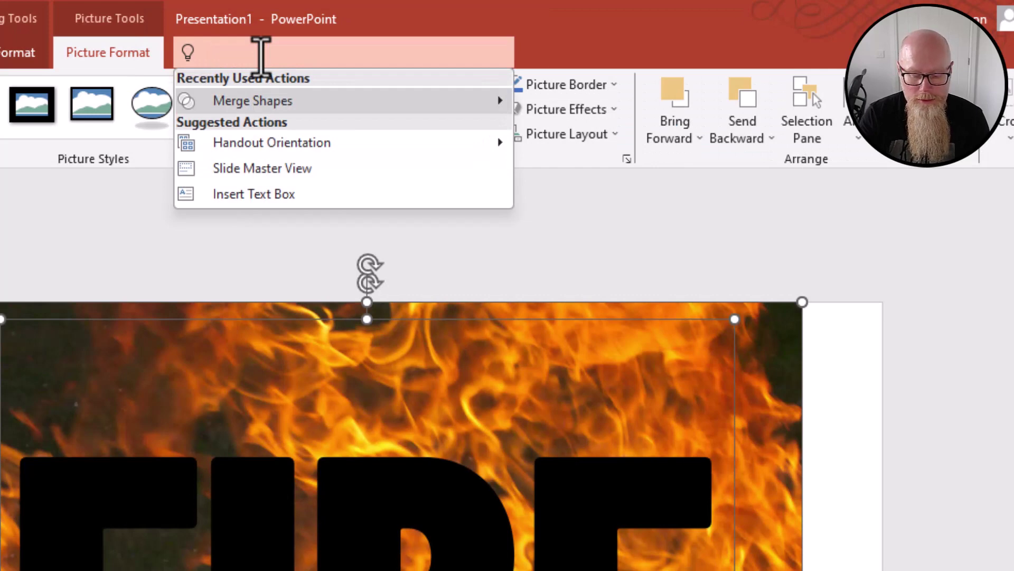
type("merge")
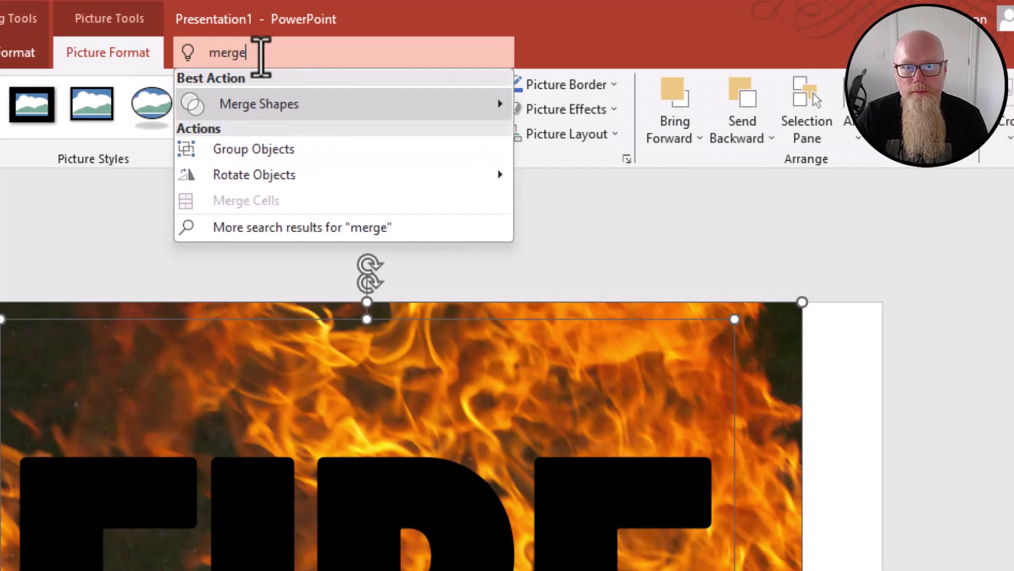
mouse_move(323, 111)
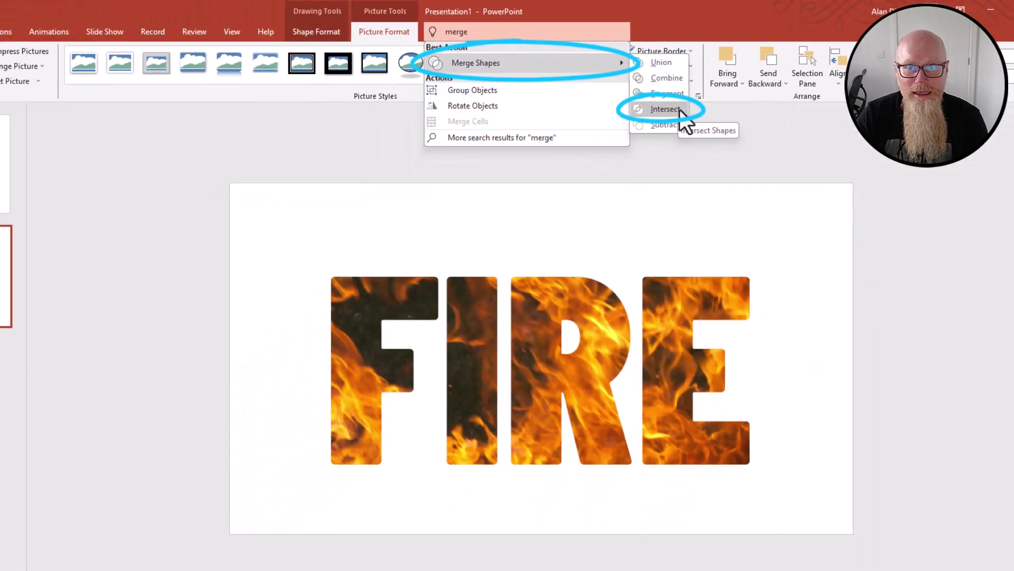
- Apply Intersect to keep flame-filled letters, then centre the FIRE picture on the slide
left_click(601, 177)
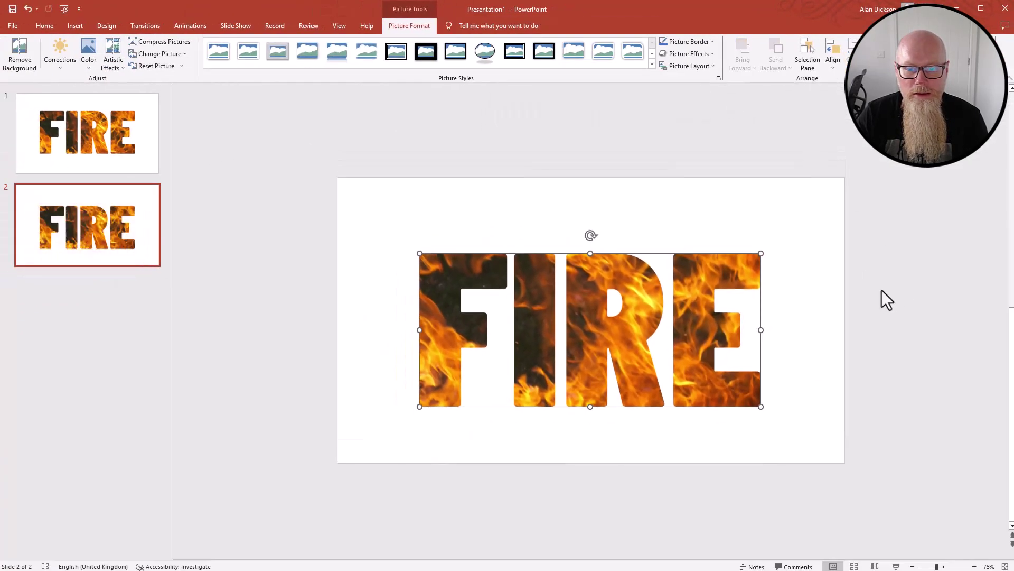
left_click(898, 406)
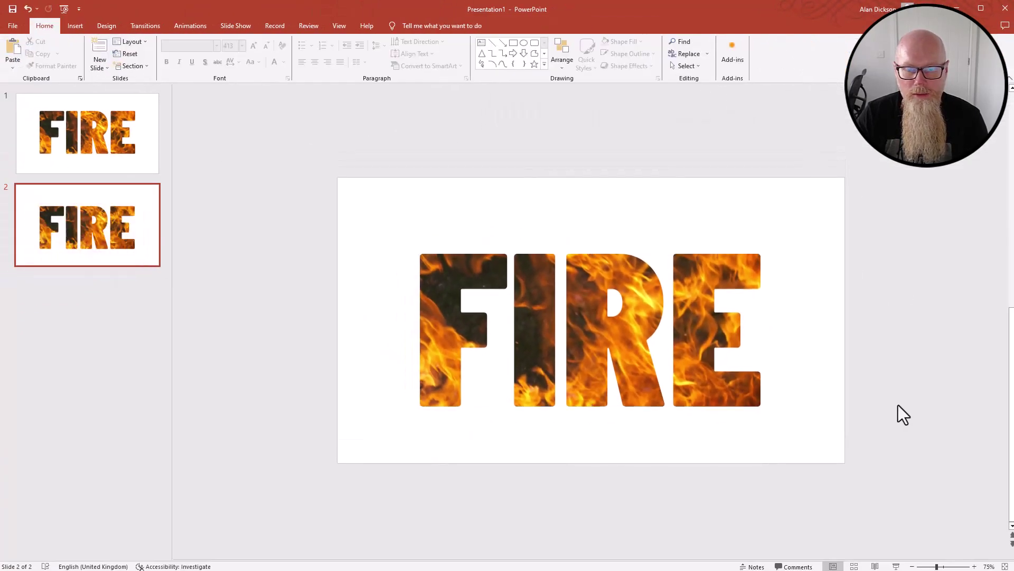
left_click(684, 354)
mouse_move(697, 355)
left_mouse_down()
mouse_move(635, 301)
mouse_move(725, 306)
mouse_move(709, 345)
left_mouse_up()
left_click(861, 375)
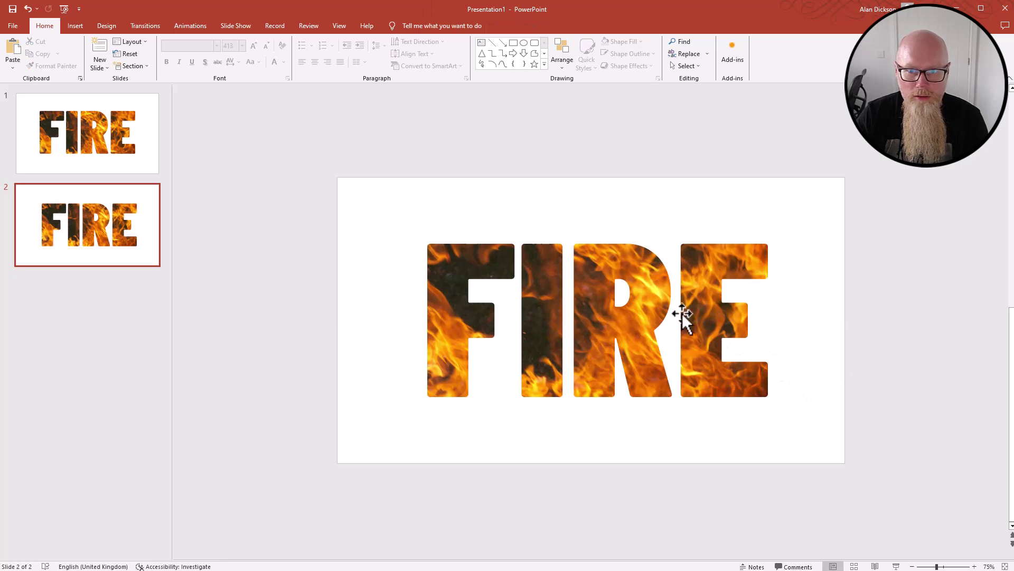
- Save the FIRE picture as a PNG image named Fire1
right_click(593, 321)
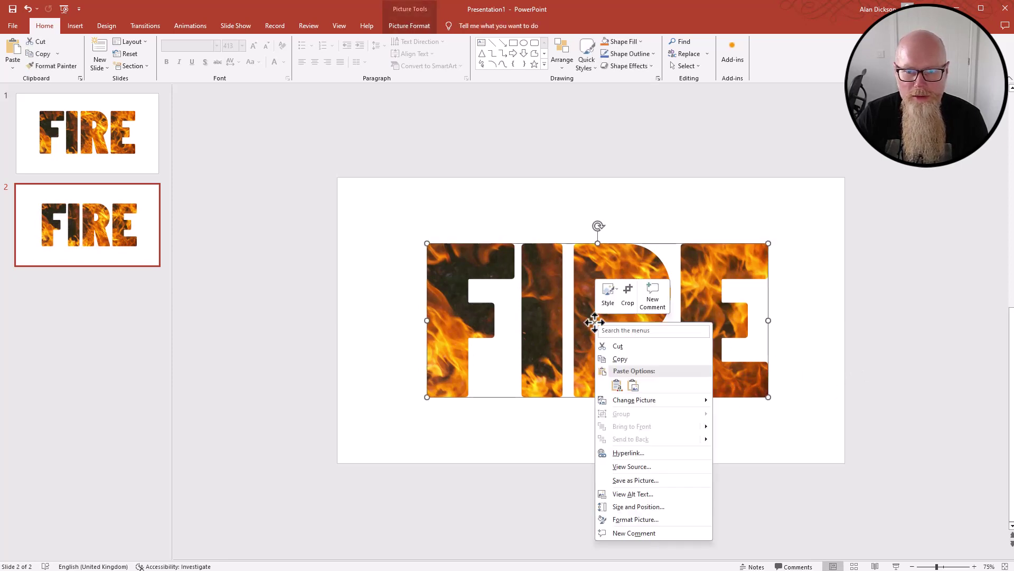
left_click(658, 480)
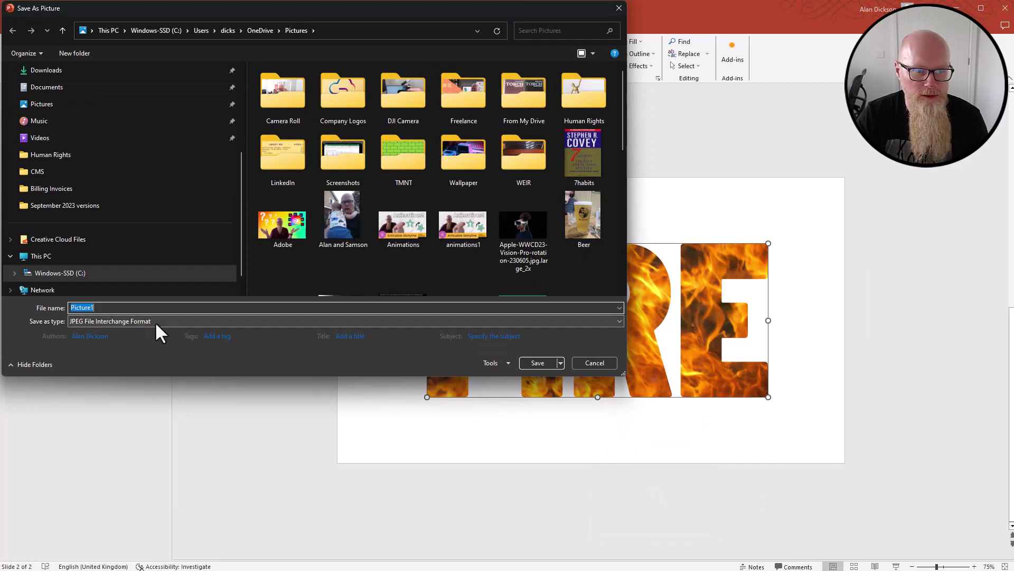
left_click(157, 321)
left_click(105, 347)
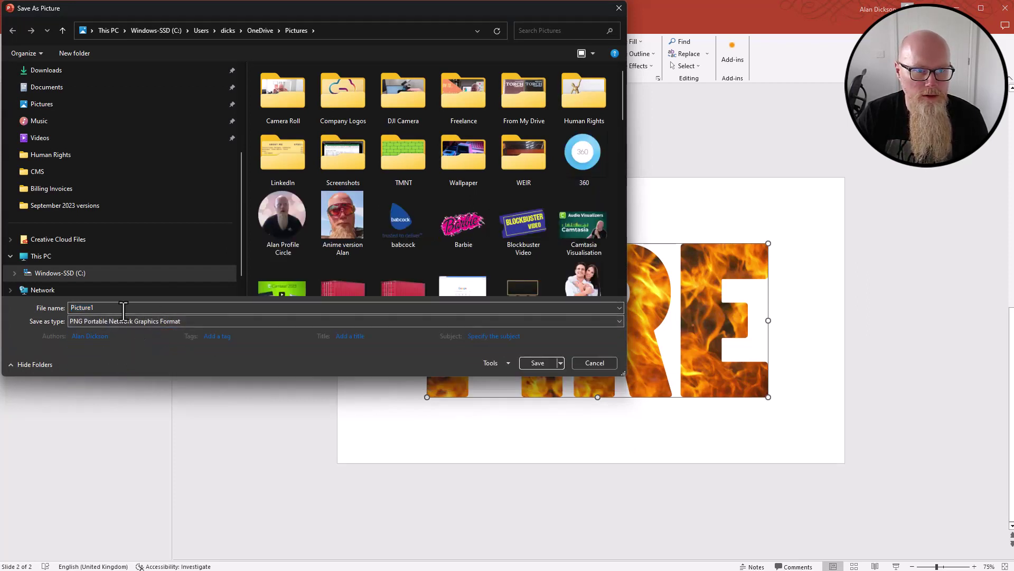
double_click(160, 310)
type("Fire1")
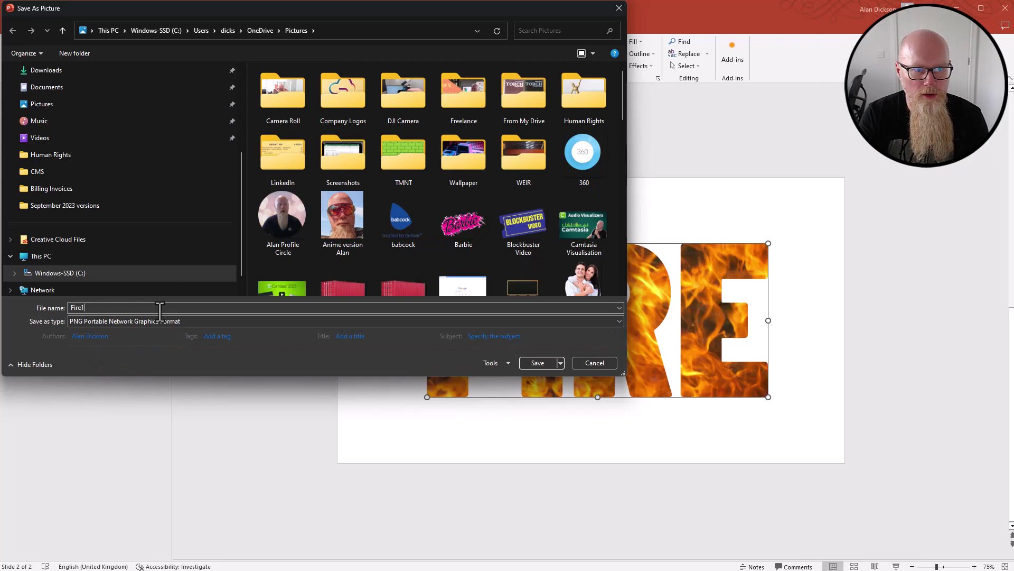
- Finish saving Fire1, then insert Fire1 from Pictures onto Storyline slide 1.8
left_click(537, 363)
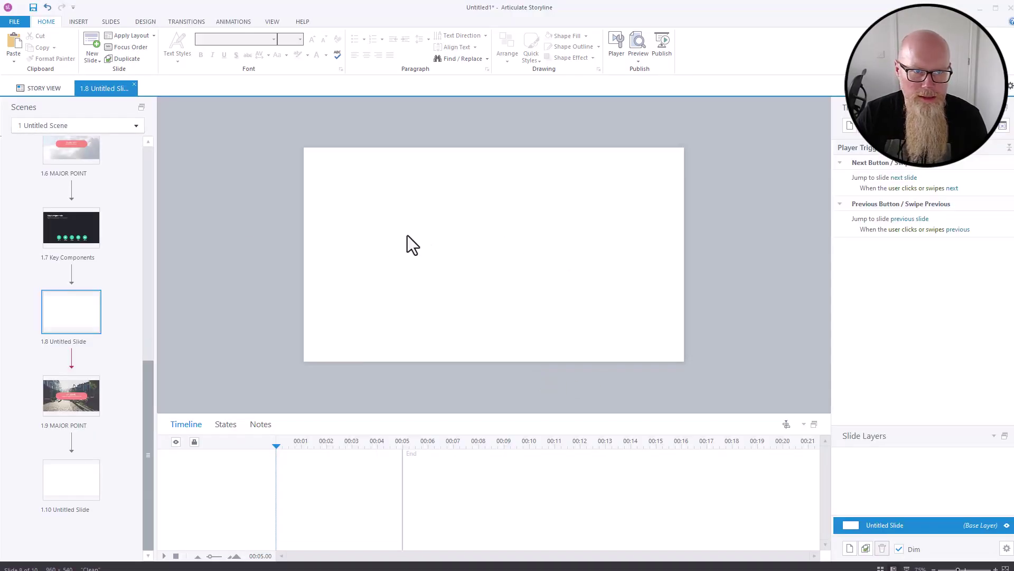
left_click(77, 22)
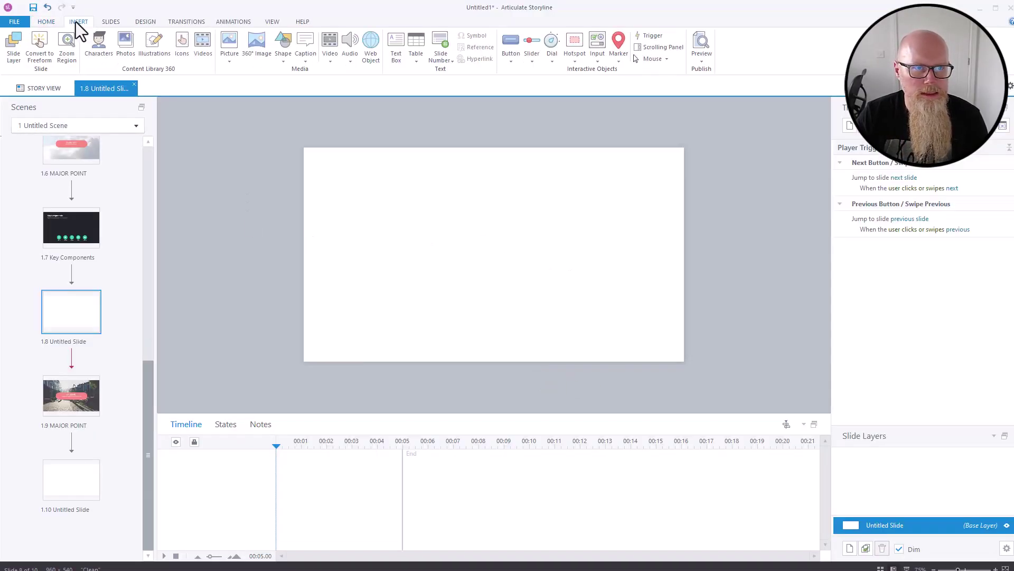
left_click(231, 58)
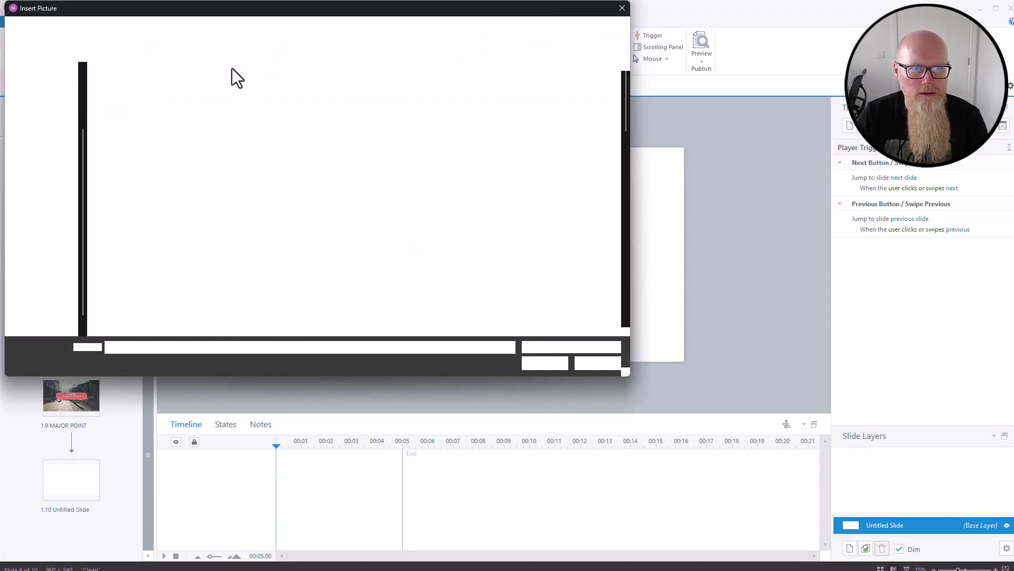
scroll(412, 229, "down", 3)
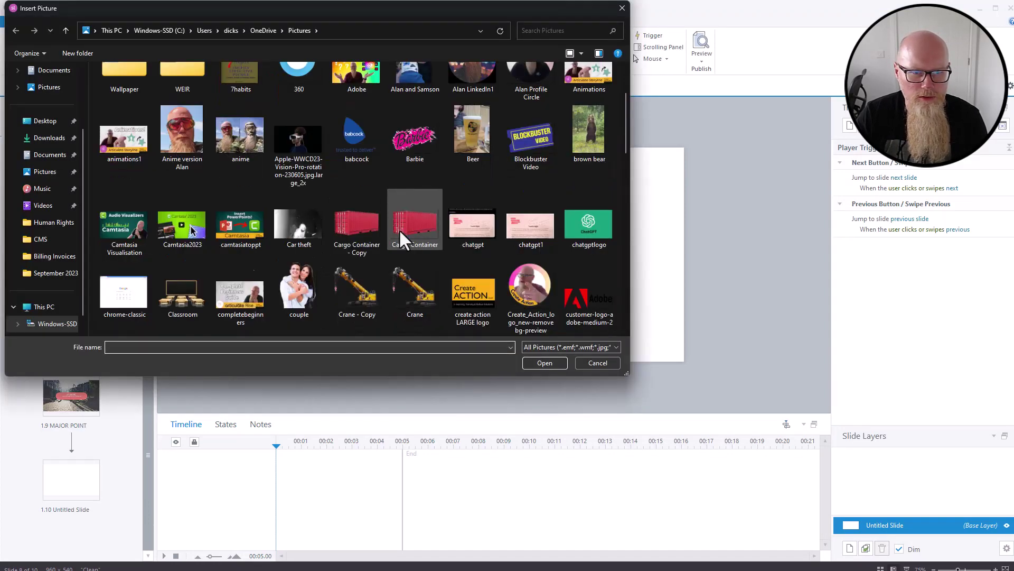
scroll(369, 230, "down", 5)
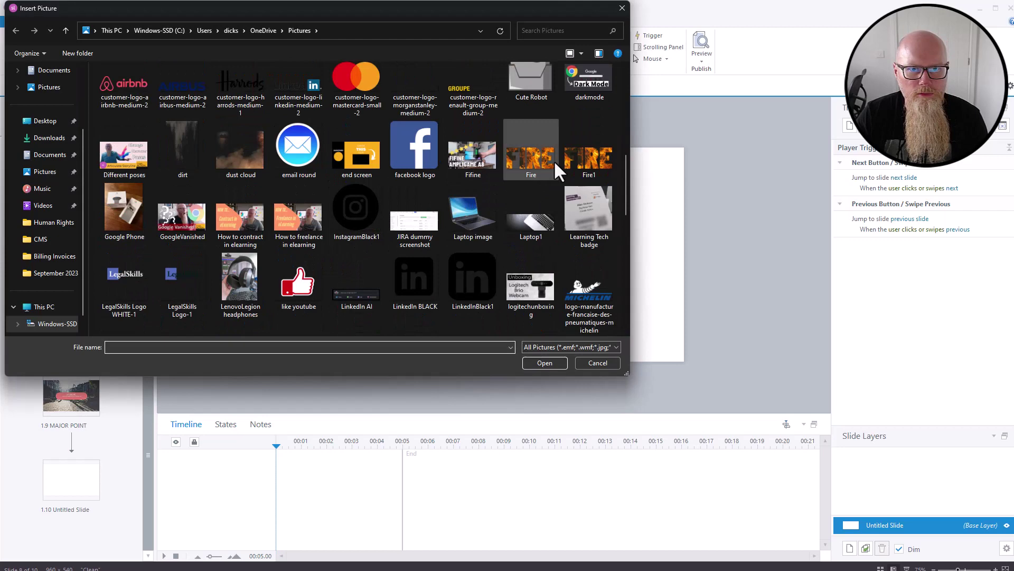
left_click(590, 159)
left_click(544, 363)
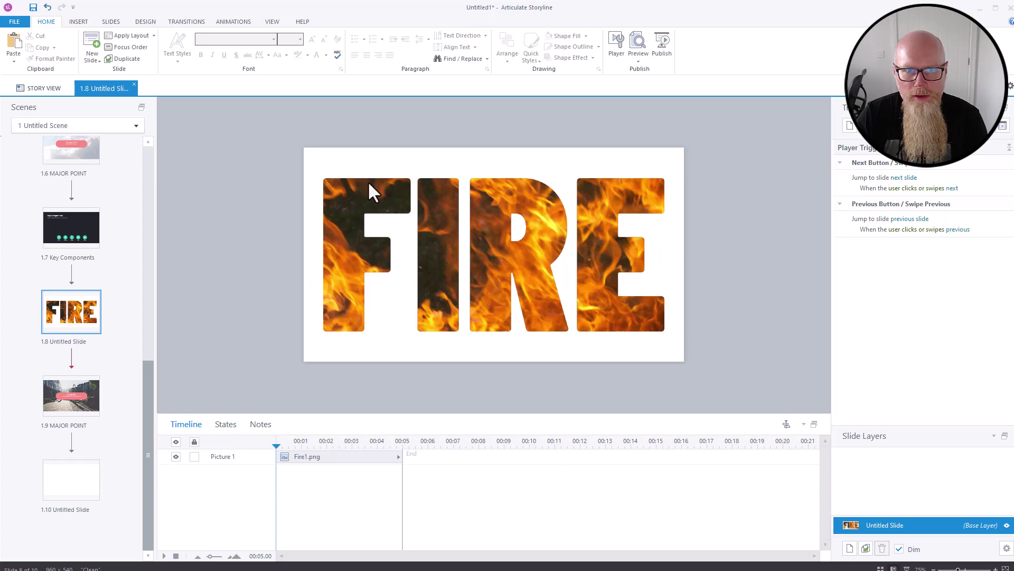
left_click(356, 194)
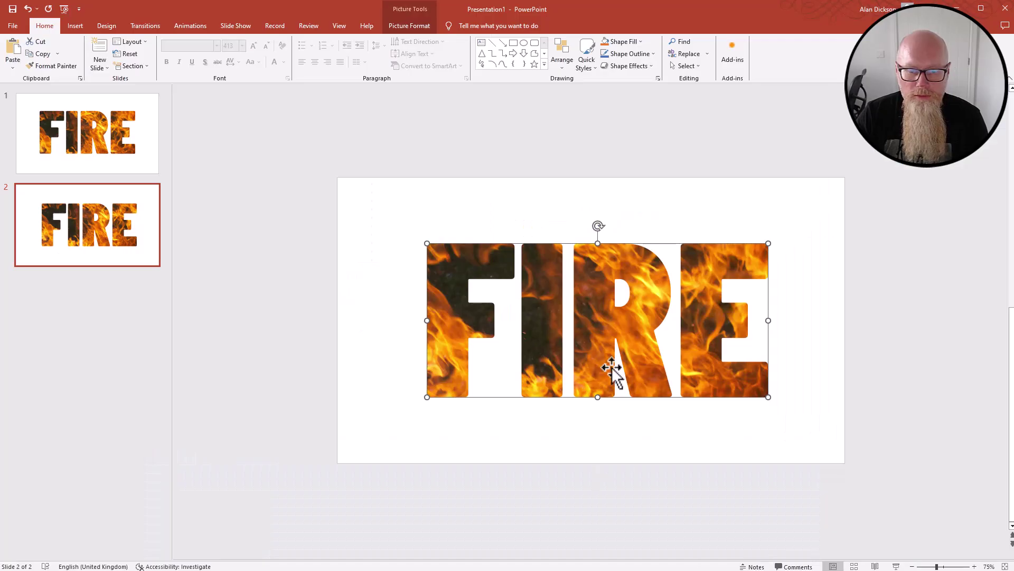
left_click(401, 328)
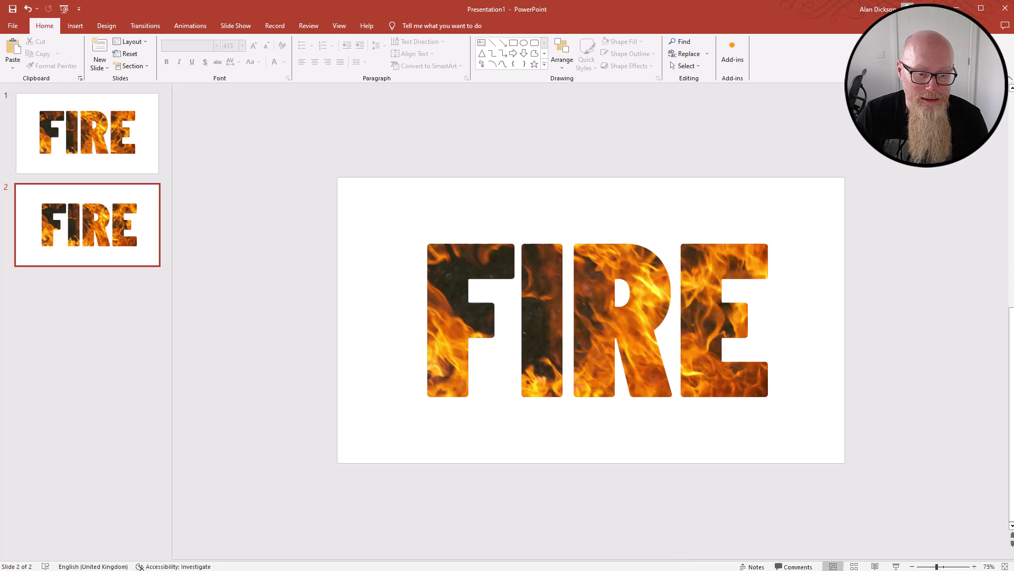
- Launch Word from the Start search and move its window left
key("super")
type("word")
key("Return")
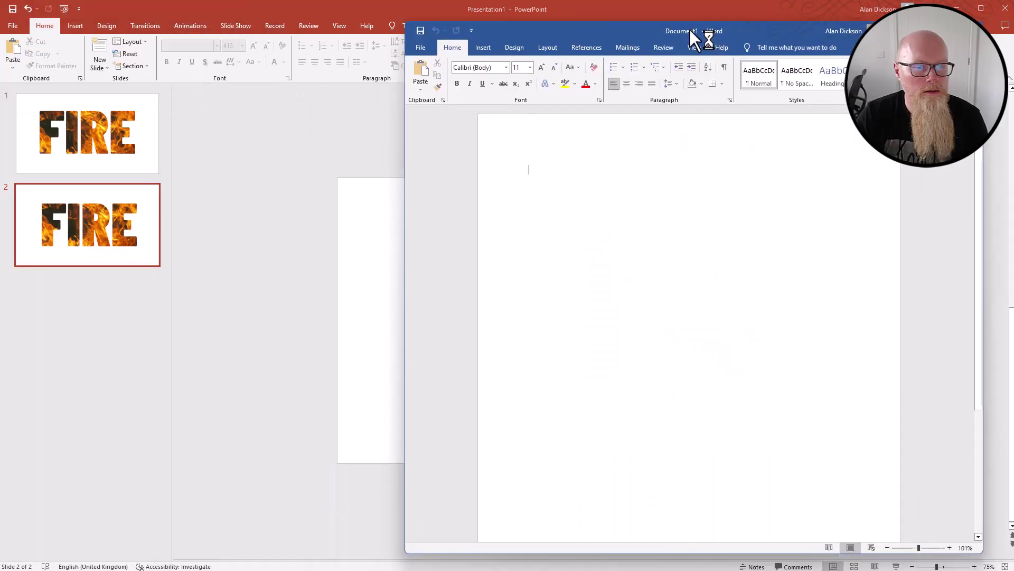
left_click_drag(690, 29, 550, 45)
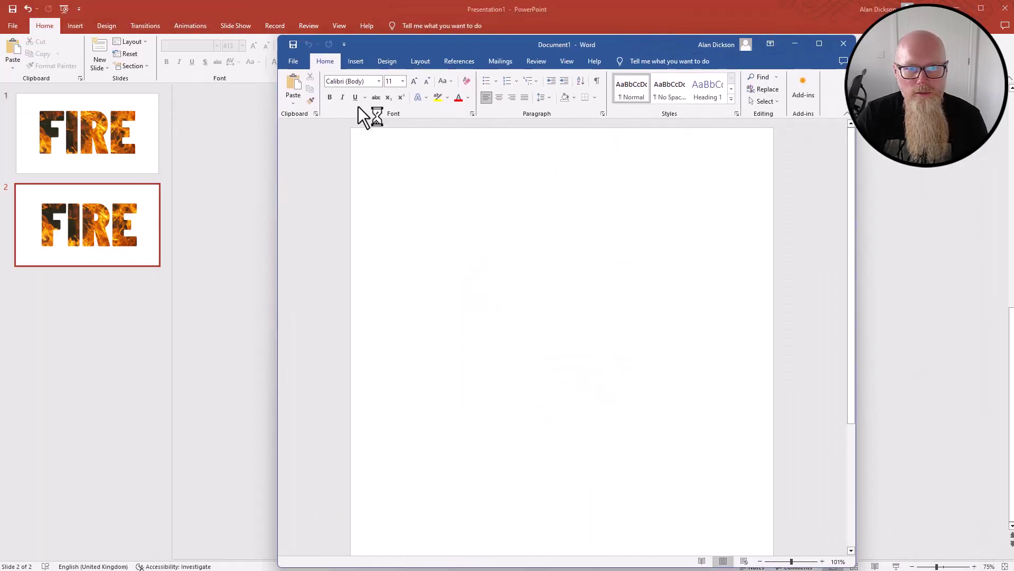
- Insert the Fire1 image from the Pictures folder into the document
left_click(351, 63)
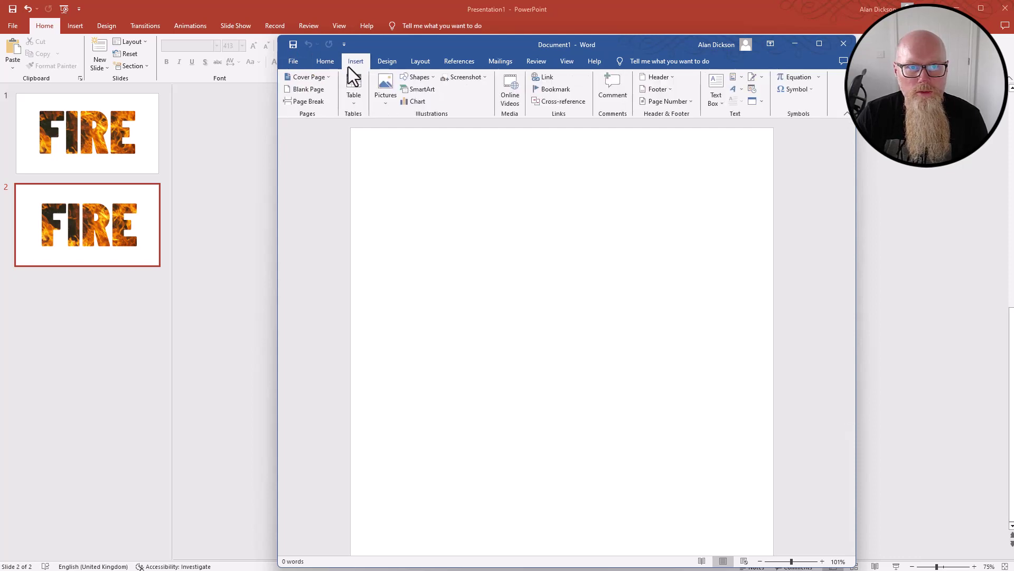
left_click(388, 104)
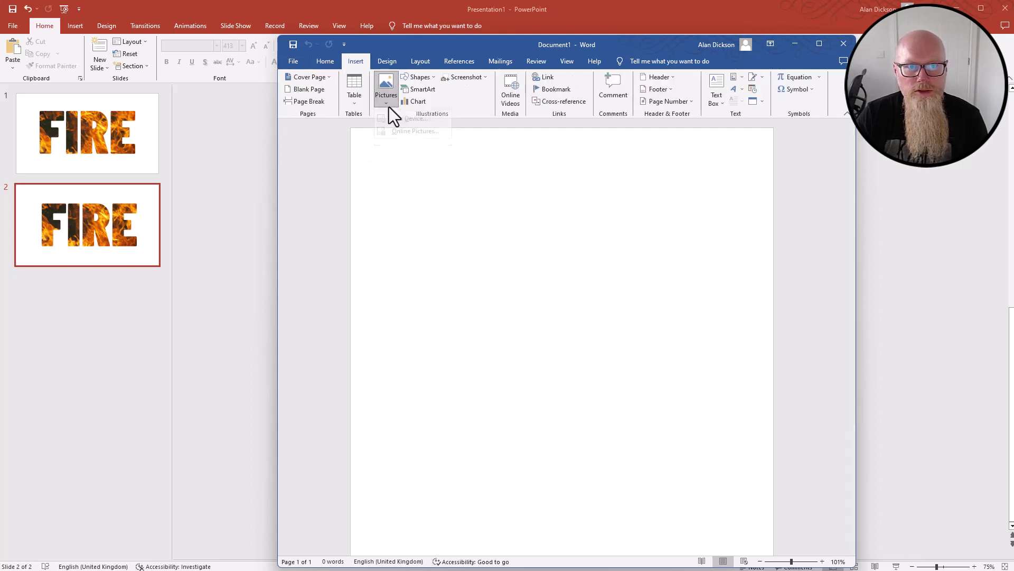
left_click(411, 129)
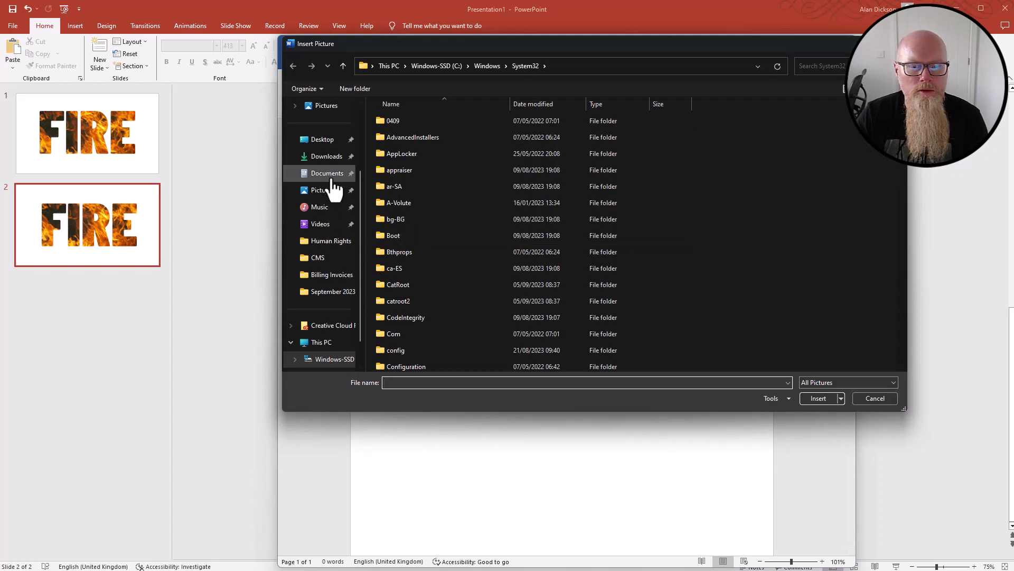
left_click(326, 189)
scroll(687, 253, "down", 10)
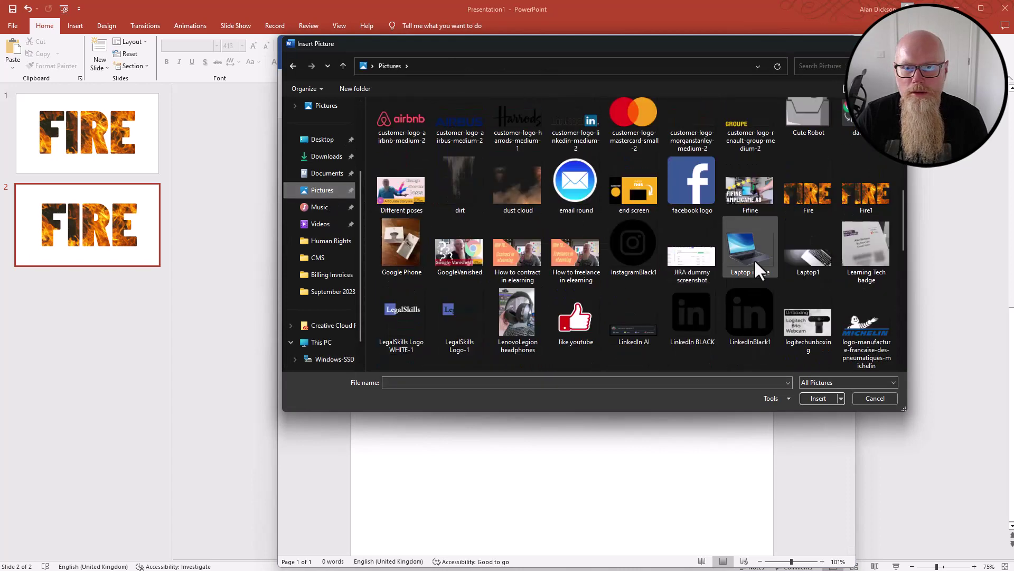
left_click(862, 197)
left_click(820, 399)
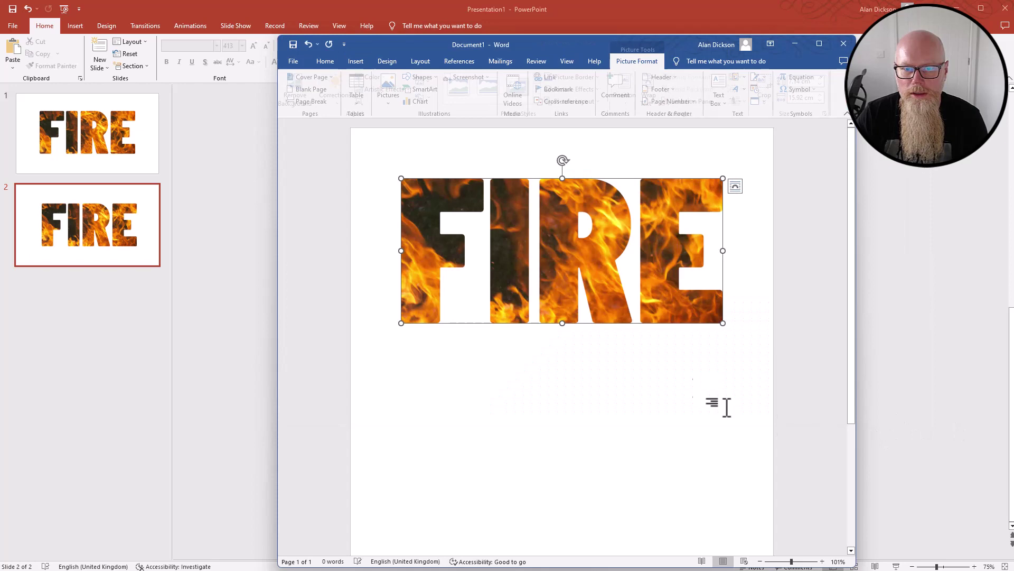
left_click(605, 268)
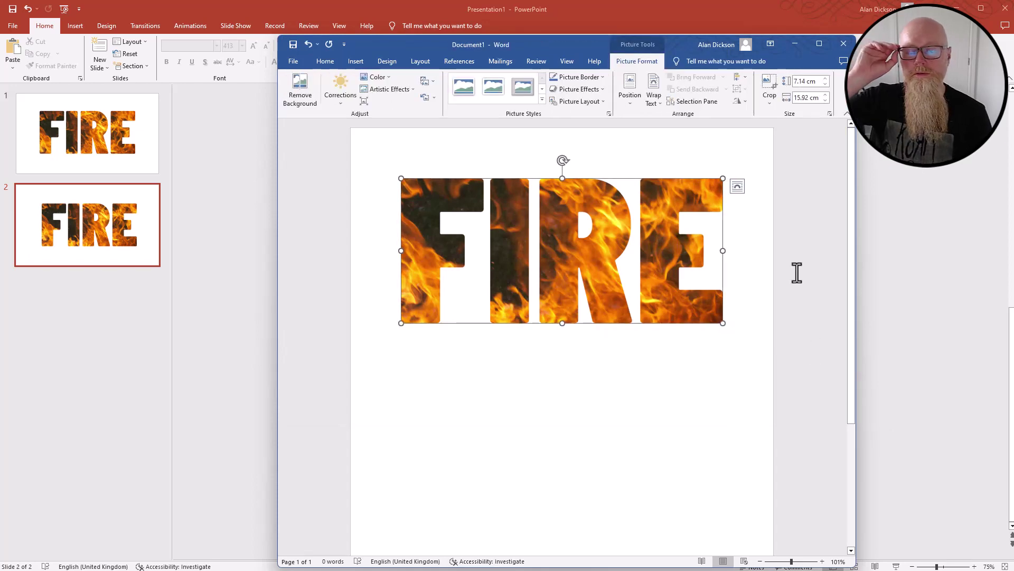